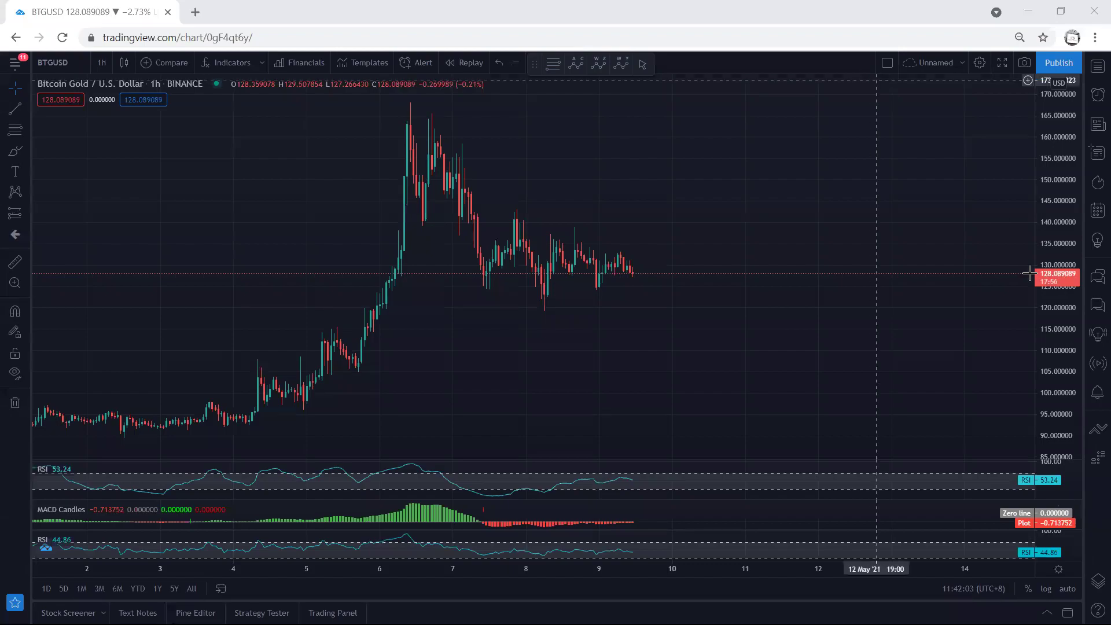
# Step: Sketch the falling highs from about 143, the support near 120 and a downward arrow over the latest 1-hour candles, and clear the marks
pyautogui.moveTo(1058, 345); pyautogui.dragTo(1058, 341)
pyautogui.moveTo(770, 350); pyautogui.dragTo(771, 376)
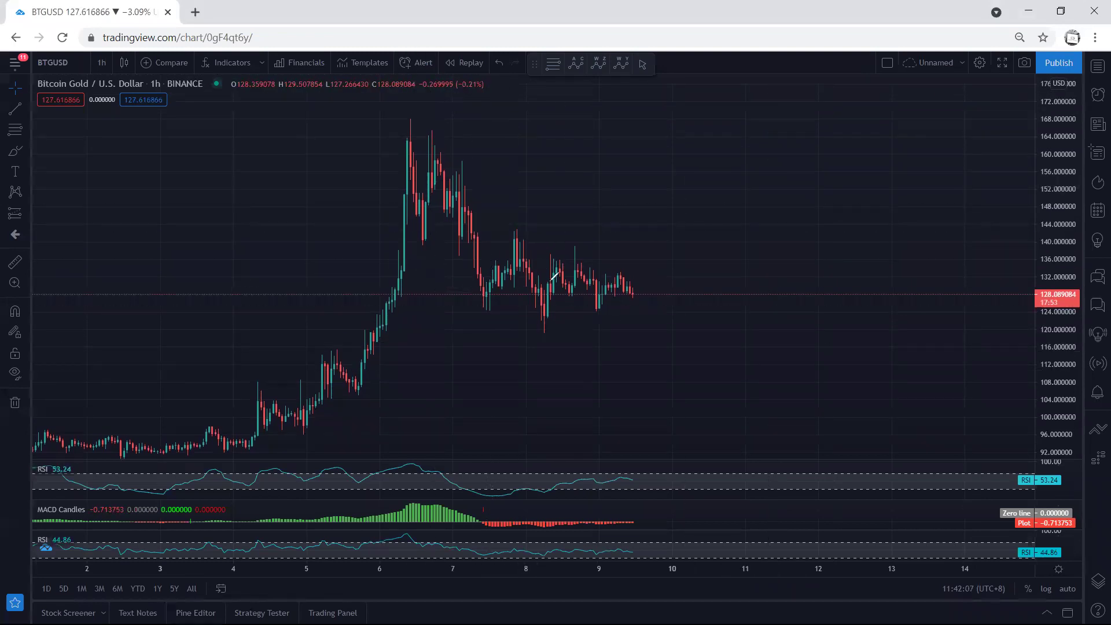
pyautogui.moveTo(554, 266)
pyautogui.mouseDown()
pyautogui.moveTo(588, 288)
pyautogui.moveTo(617, 286)
pyautogui.mouseUp()
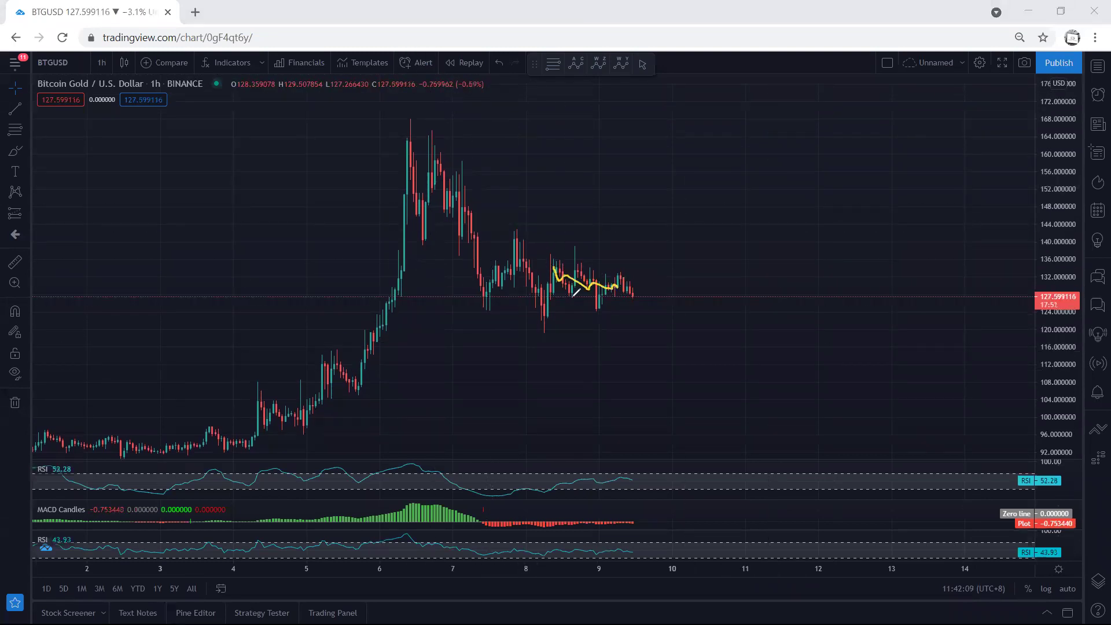
pyautogui.moveTo(554, 269); pyautogui.dragTo(554, 313)
pyautogui.moveTo(517, 231); pyautogui.dragTo(528, 240)
pyautogui.moveTo(496, 302); pyautogui.dragTo(518, 319)
pyautogui.moveTo(569, 266)
pyautogui.mouseDown()
pyautogui.moveTo(643, 332)
pyautogui.moveTo(616, 331)
pyautogui.mouseUp()
pyautogui.moveTo(528, 330); pyautogui.dragTo(585, 329)
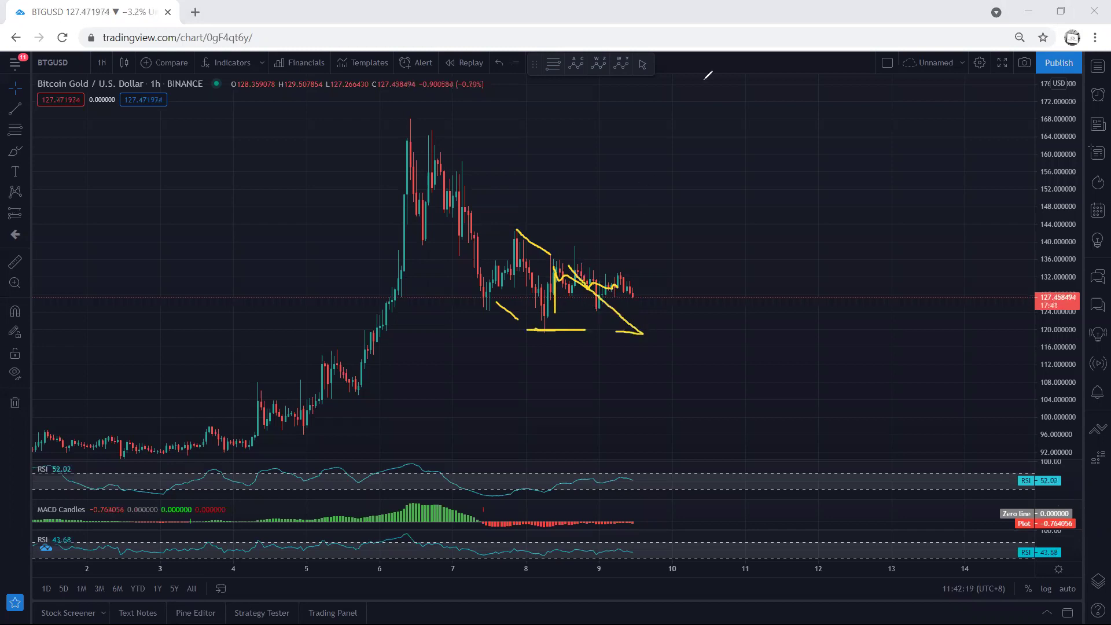
pyautogui.hotkey('ctrl', 'shift', '6')
# Step: Switch the chart to the 1 day interval, mark the May pullback and the mid-April highs, and clear the marks
pyautogui.click(100, 62)
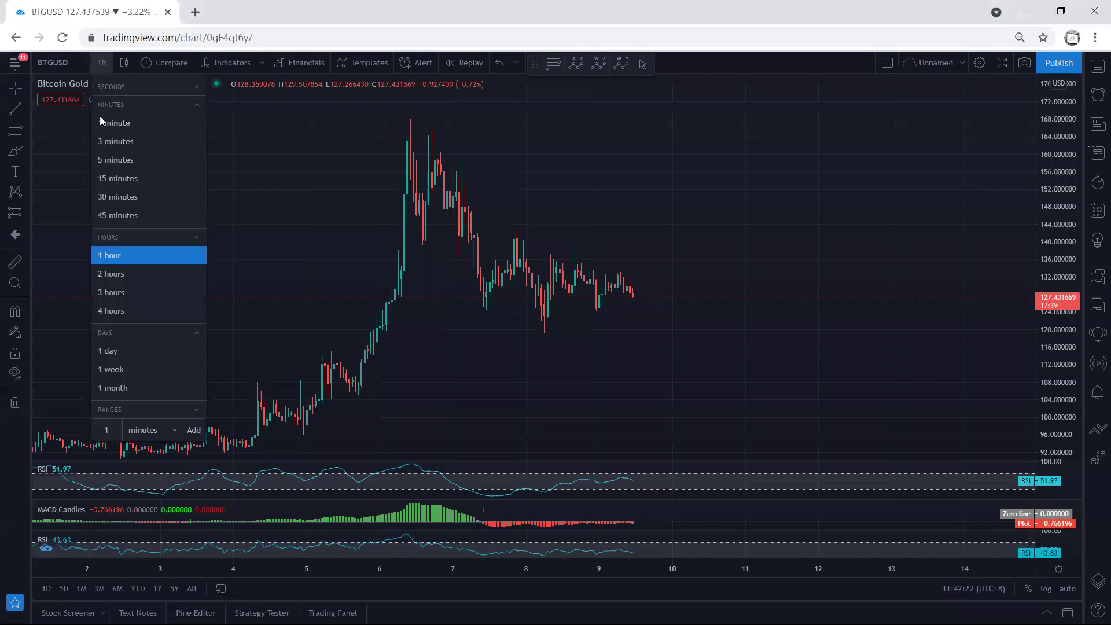
pyautogui.click(111, 347)
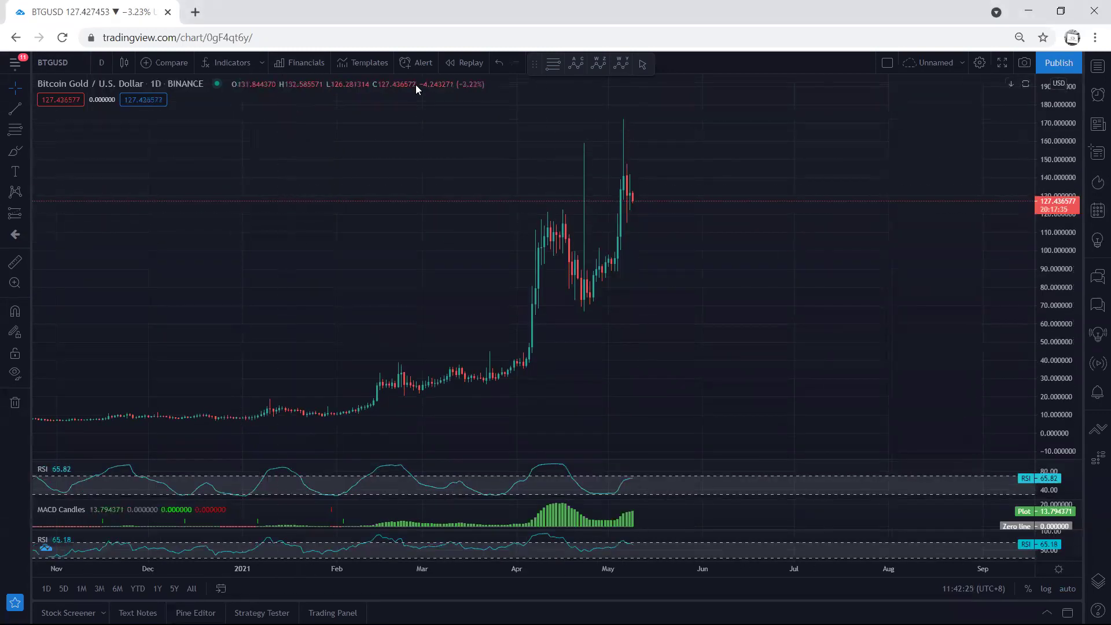
pyautogui.moveTo(624, 167); pyautogui.dragTo(641, 195)
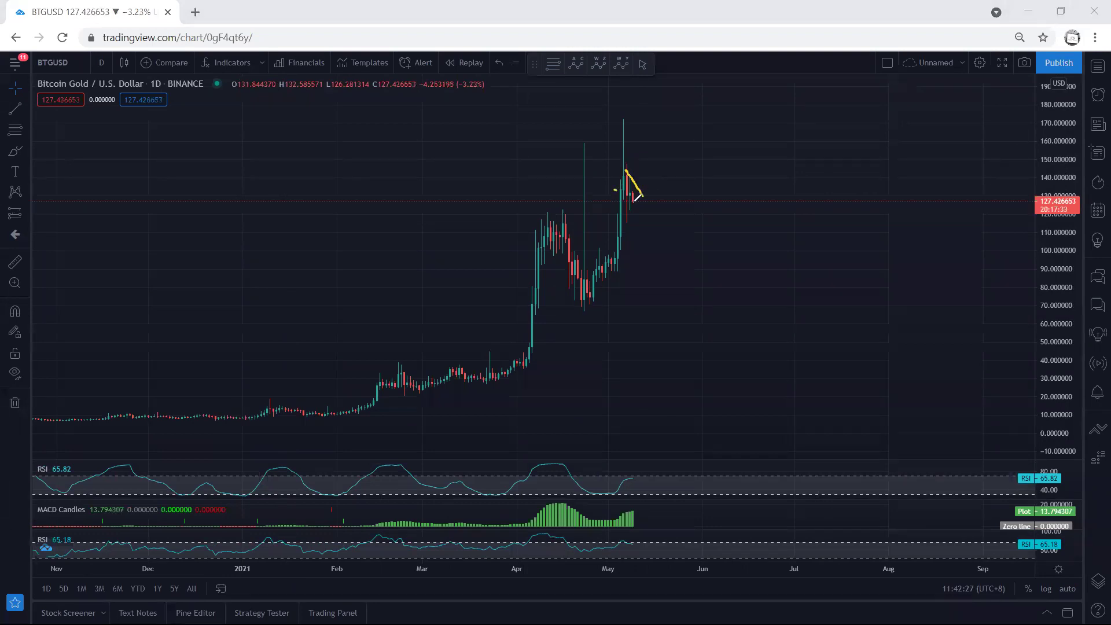
pyautogui.moveTo(532, 214); pyautogui.dragTo(560, 215)
pyautogui.moveTo(566, 460)
pyautogui.mouseDown()
pyautogui.moveTo(565, 482)
pyautogui.moveTo(644, 527)
pyautogui.moveTo(566, 467)
pyautogui.mouseUp()
pyautogui.press('e')
# Step: Circle the tall late-April wick on the daily chart freehand and clear the annotation
pyautogui.moveTo(622, 186)
pyautogui.mouseDown()
pyautogui.moveTo(672, 228)
pyautogui.moveTo(572, 200)
pyautogui.moveTo(547, 217)
pyautogui.mouseUp()
pyautogui.moveTo(665, 233)
pyautogui.mouseDown()
pyautogui.moveTo(590, 283)
pyautogui.moveTo(604, 161)
pyautogui.moveTo(573, 174)
pyautogui.moveTo(574, 254)
pyautogui.mouseUp()
pyautogui.press('e')
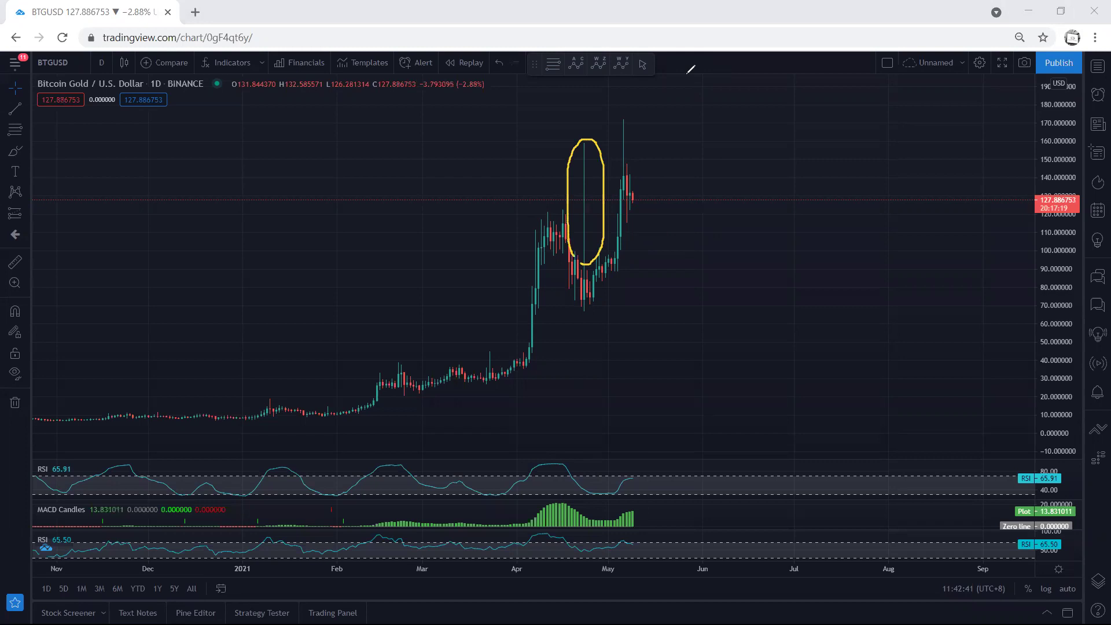
# Step: Switch the chart to 4 hours, trace the drop and sideways movement from the May peak with an upward projection, and clear the sketch
pyautogui.click(101, 63)
pyautogui.click(115, 316)
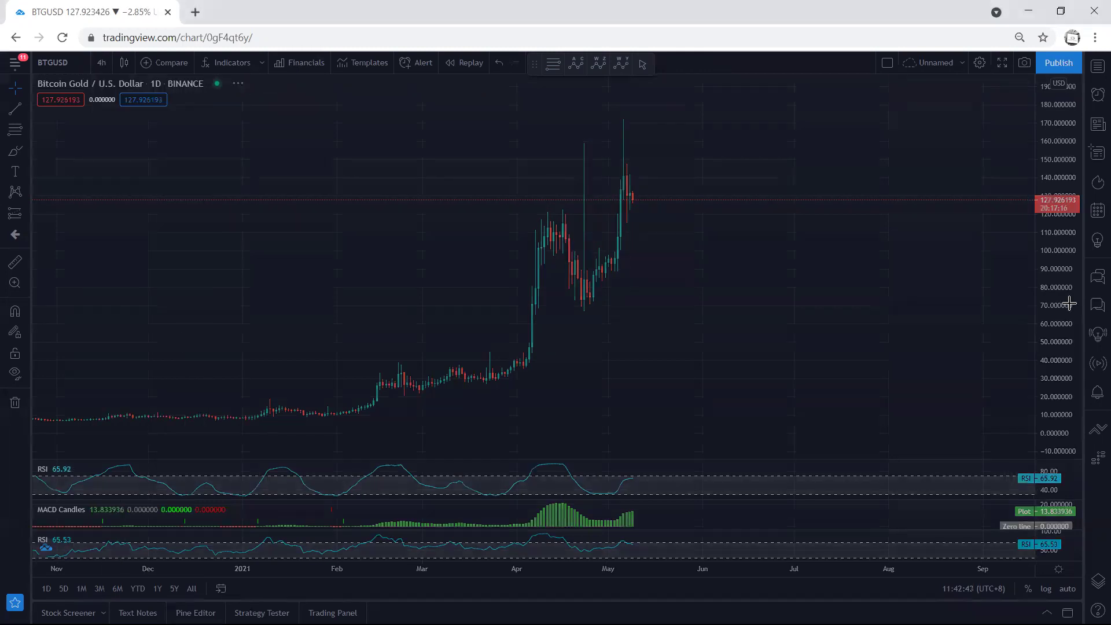
pyautogui.doubleClick(1045, 269)
pyautogui.moveTo(743, 314); pyautogui.dragTo(736, 346)
pyautogui.moveTo(574, 136)
pyautogui.mouseDown()
pyautogui.moveTo(590, 227)
pyautogui.moveTo(624, 217)
pyautogui.mouseUp()
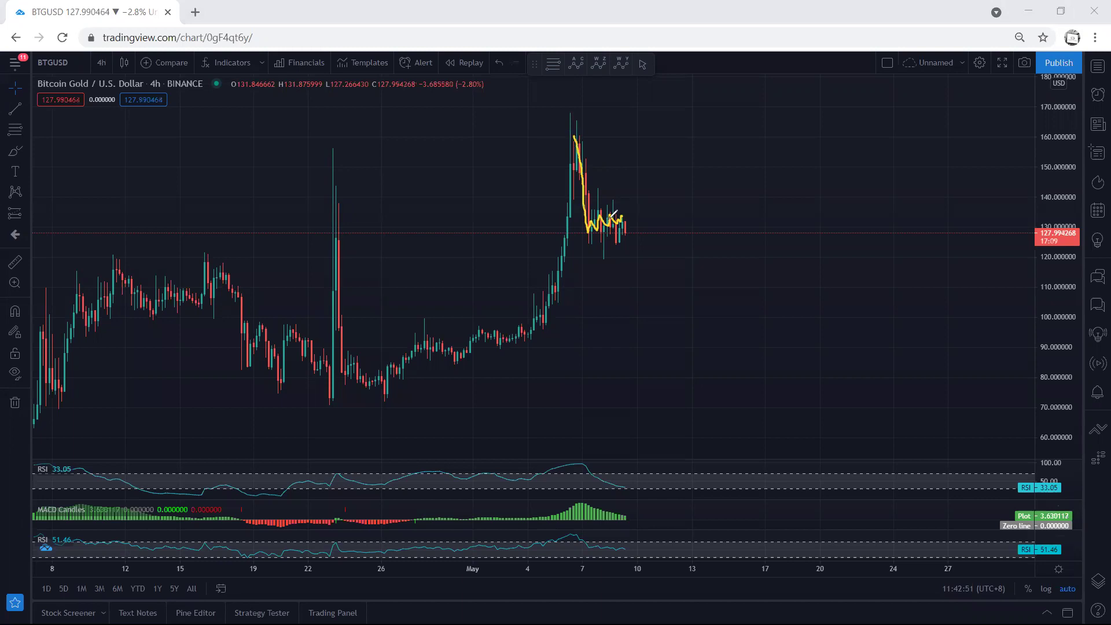
pyautogui.moveTo(594, 228)
pyautogui.mouseDown()
pyautogui.moveTo(638, 198)
pyautogui.moveTo(678, 284)
pyautogui.moveTo(712, 172)
pyautogui.mouseUp()
pyautogui.press('Escape')
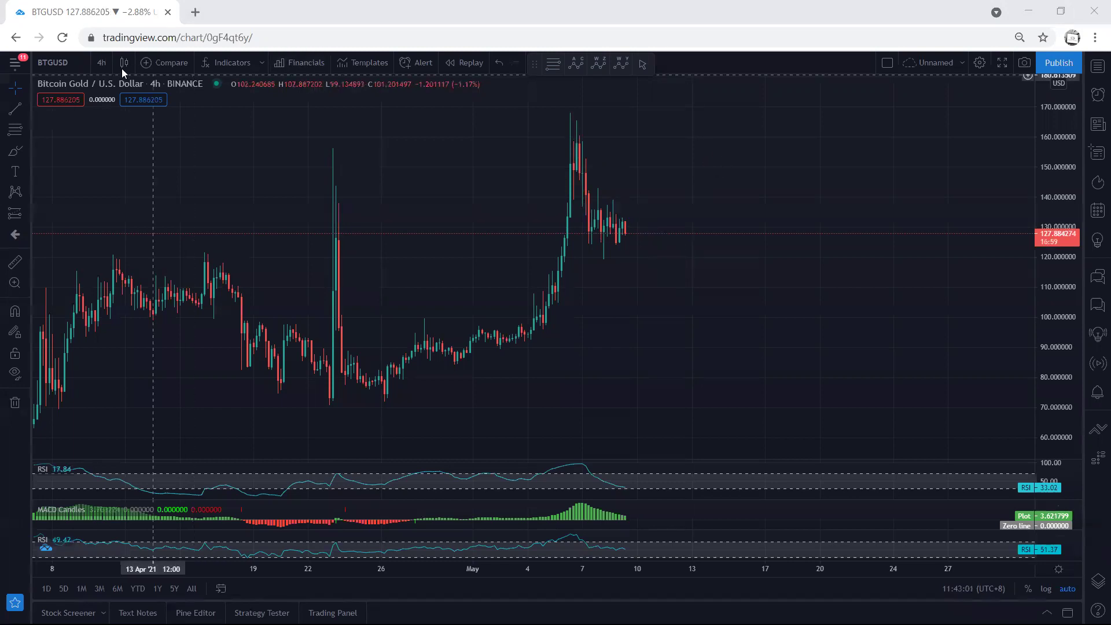
# Step: Switch the chart to the 1 day interval, mark the recent May candles and the April highs, and undo the marks
pyautogui.click(102, 63)
pyautogui.click(116, 350)
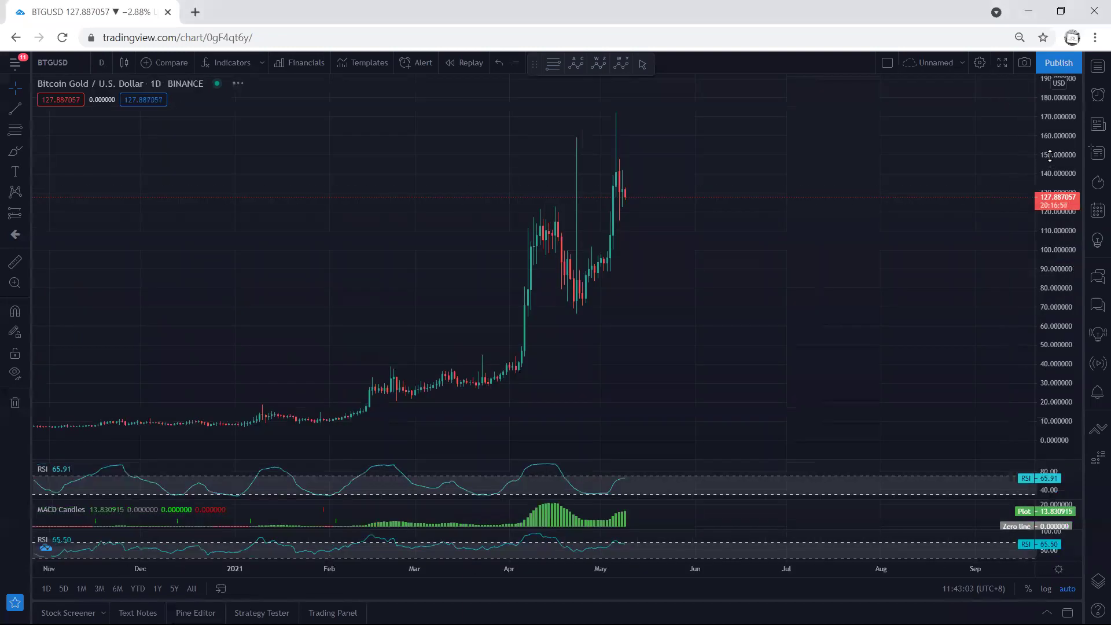
pyautogui.moveTo(613, 172); pyautogui.dragTo(653, 210)
pyautogui.moveTo(528, 213); pyautogui.dragTo(604, 166)
pyautogui.moveTo(585, 293); pyautogui.dragTo(581, 299)
pyautogui.hotkey('ctrl', 'z')
pyautogui.hotkey('ctrl', 'z')
pyautogui.hotkey('ctrl', 'z')
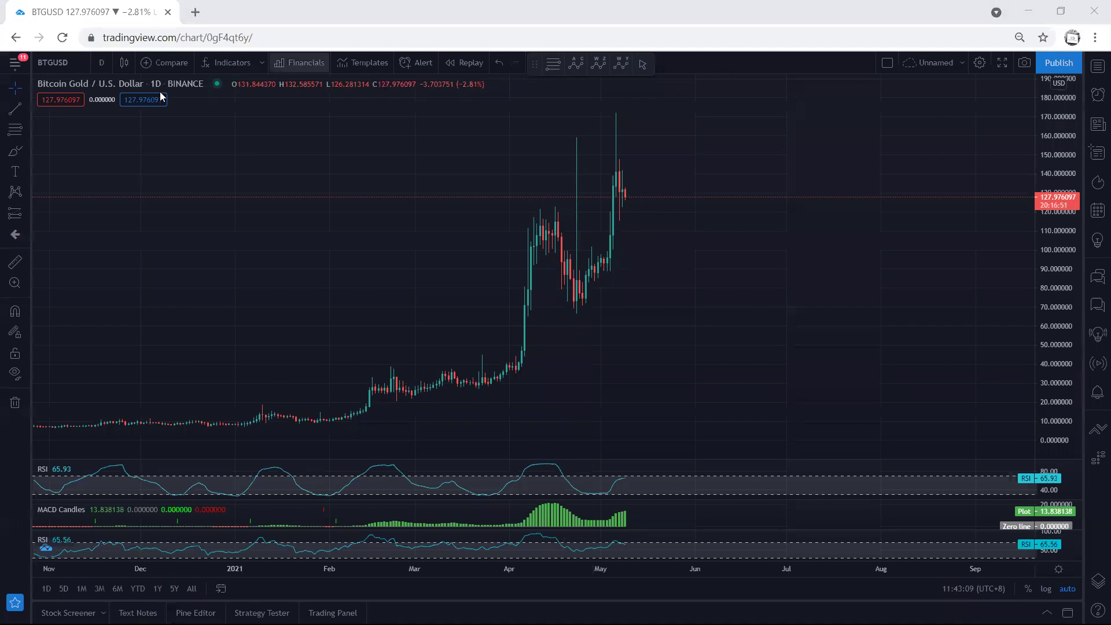
# Step: Compare the price action on the 1 hour and 4 hours intervals
pyautogui.click(102, 62)
pyautogui.click(112, 254)
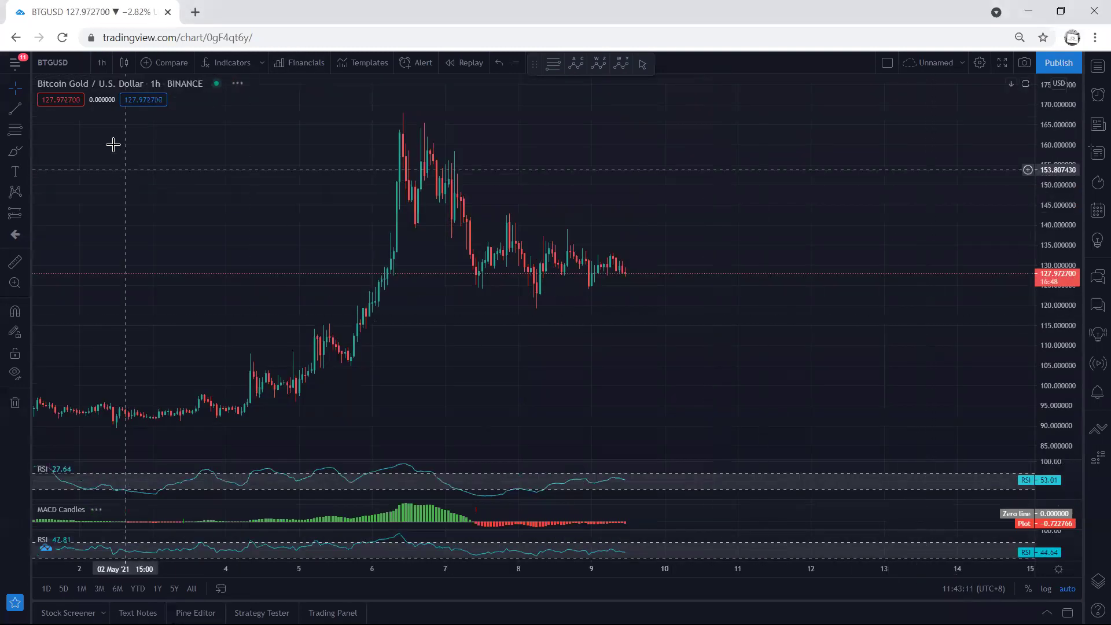
pyautogui.click(100, 63)
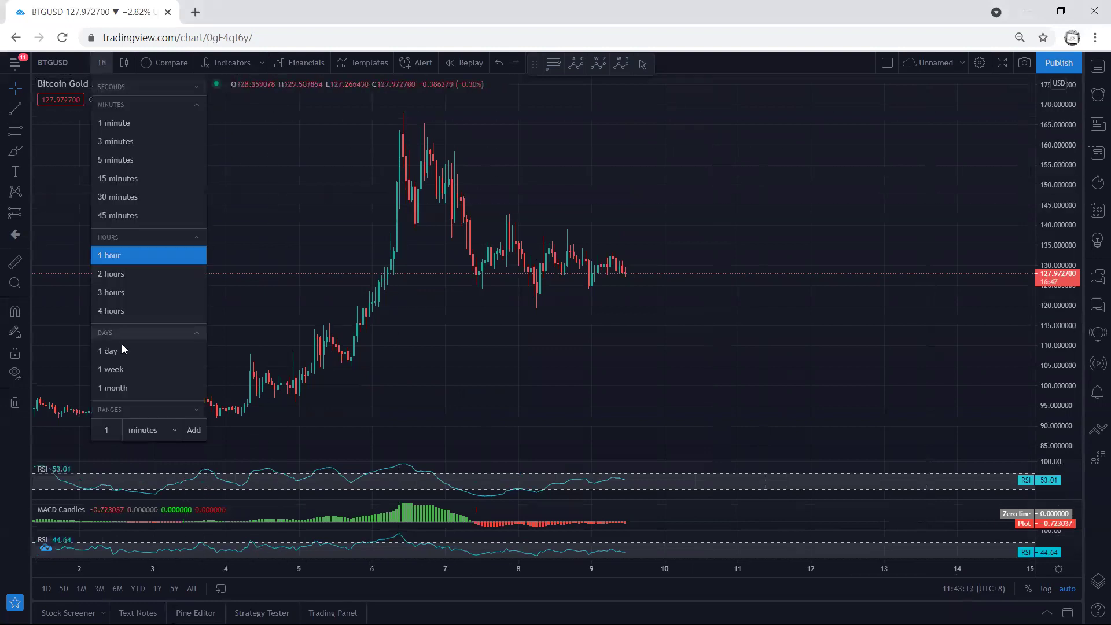
pyautogui.click(116, 311)
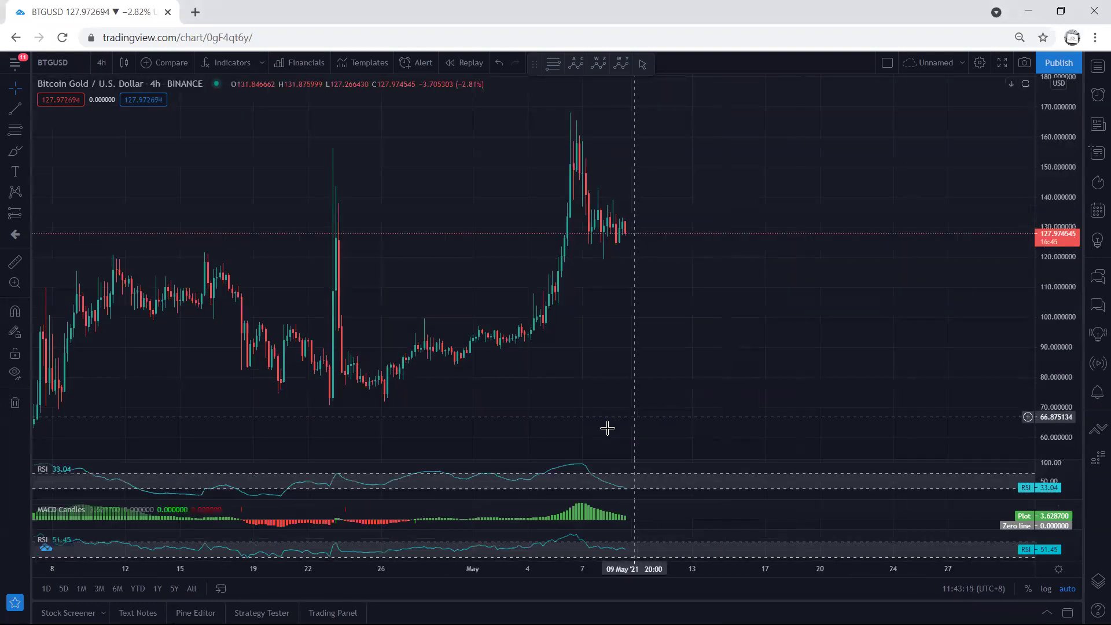
pyautogui.moveTo(550, 377); pyautogui.dragTo(607, 347)
# Step: Switch the chart back to the 1 hour interval
pyautogui.click(100, 62)
pyautogui.click(138, 258)
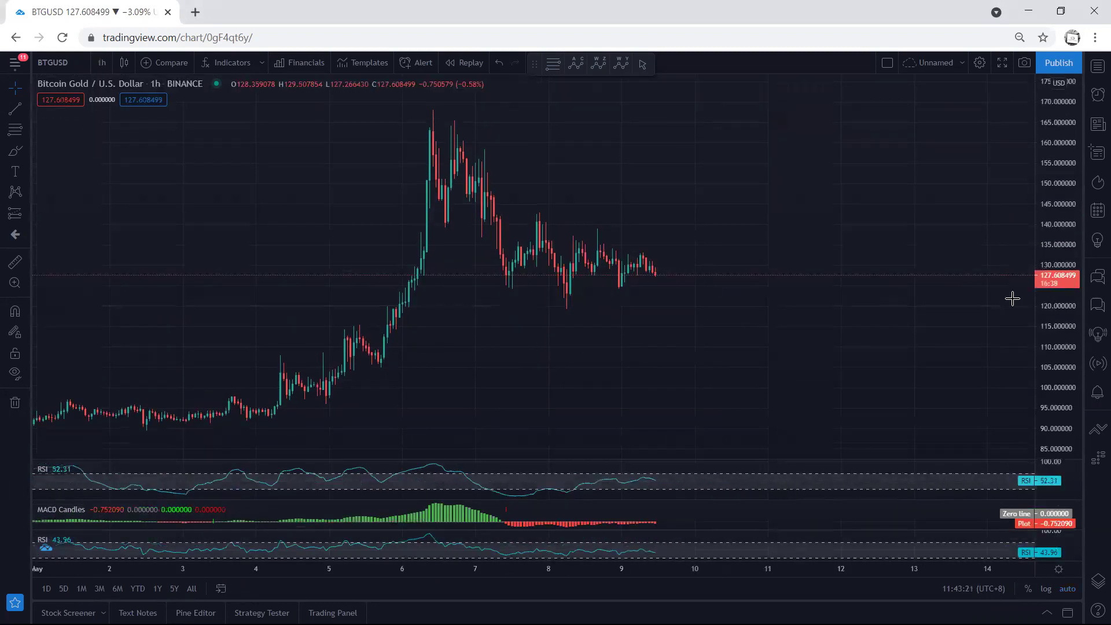
pyautogui.moveTo(1047, 372)
pyautogui.mouseDown()
pyautogui.moveTo(1046, 345)
pyautogui.moveTo(1046, 377)
pyautogui.mouseUp()
pyautogui.moveTo(785, 392); pyautogui.dragTo(769, 420)
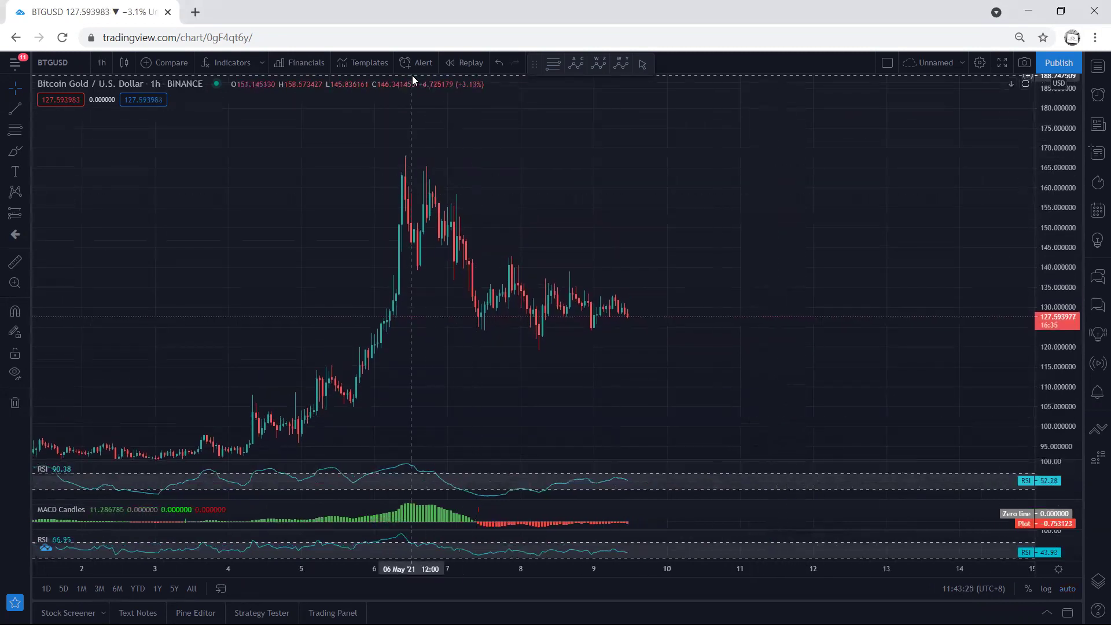
# Step: Sketch a decline toward a support line at about 119 and a rebound arrow up to about 155, and clear the sketch
pyautogui.moveTo(547, 288); pyautogui.dragTo(661, 342)
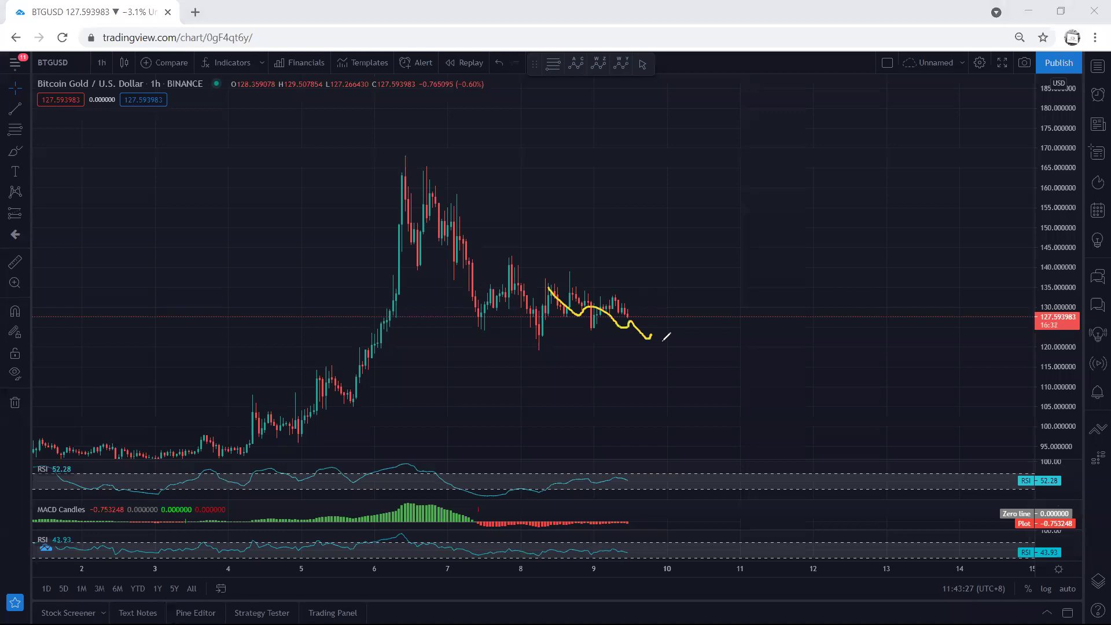
pyautogui.moveTo(505, 352); pyautogui.dragTo(565, 352)
pyautogui.moveTo(661, 354); pyautogui.dragTo(765, 220)
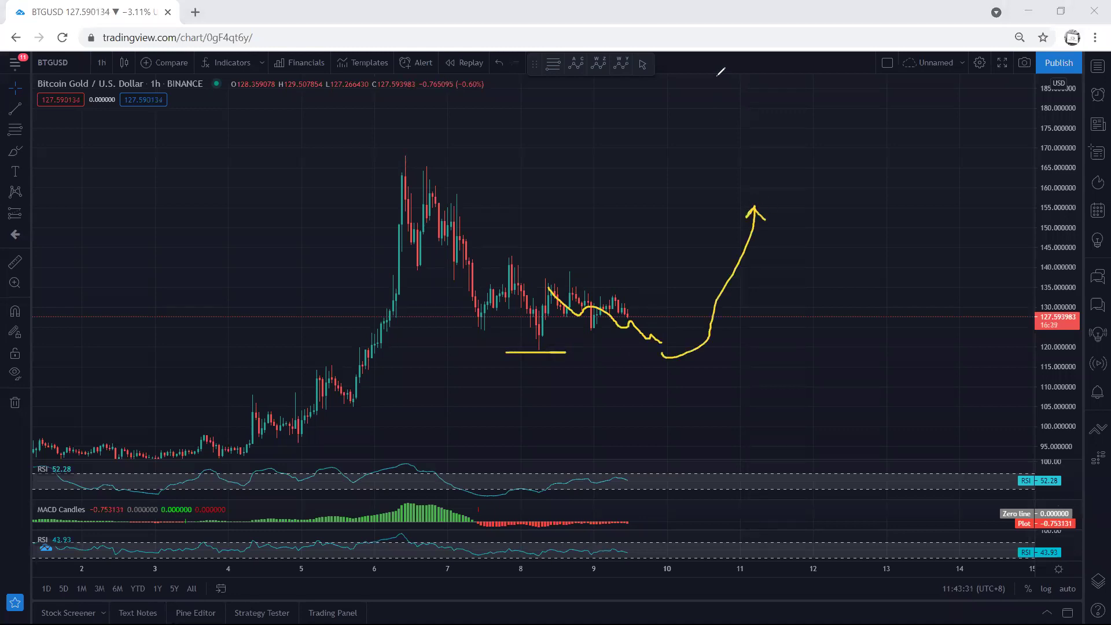
pyautogui.press('Delete')
# Step: Sketch the consolidation with a rise to about 143 and a drop to about 115, clear it, and try a breakout arrow to about 150
pyautogui.moveTo(537, 336)
pyautogui.mouseDown()
pyautogui.moveTo(549, 290)
pyautogui.moveTo(625, 310)
pyautogui.mouseUp()
pyautogui.moveTo(554, 279)
pyautogui.mouseDown()
pyautogui.moveTo(625, 308)
pyautogui.moveTo(635, 253)
pyautogui.moveTo(624, 261)
pyautogui.mouseUp()
pyautogui.moveTo(467, 330)
pyautogui.mouseDown()
pyautogui.moveTo(521, 272)
pyautogui.moveTo(595, 318)
pyautogui.moveTo(635, 252)
pyautogui.moveTo(688, 342)
pyautogui.moveTo(683, 360)
pyautogui.mouseUp()
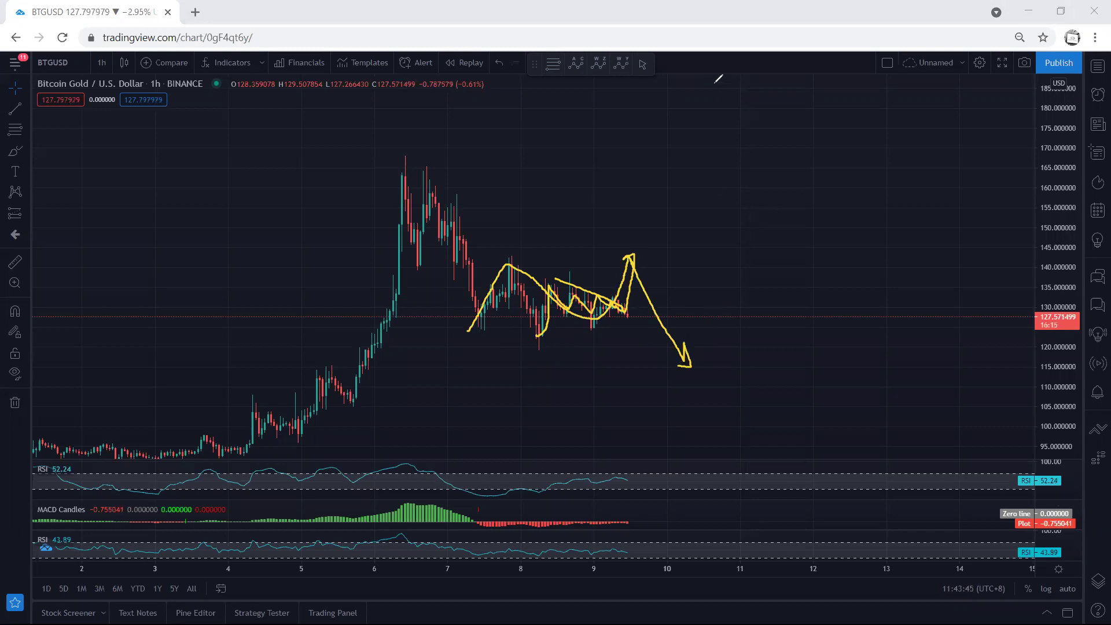
pyautogui.hotkey('ctrl', 'shift', '7')
pyautogui.moveTo(550, 278)
pyautogui.mouseDown()
pyautogui.moveTo(627, 303)
pyautogui.moveTo(652, 229)
pyautogui.moveTo(662, 242)
pyautogui.mouseUp()
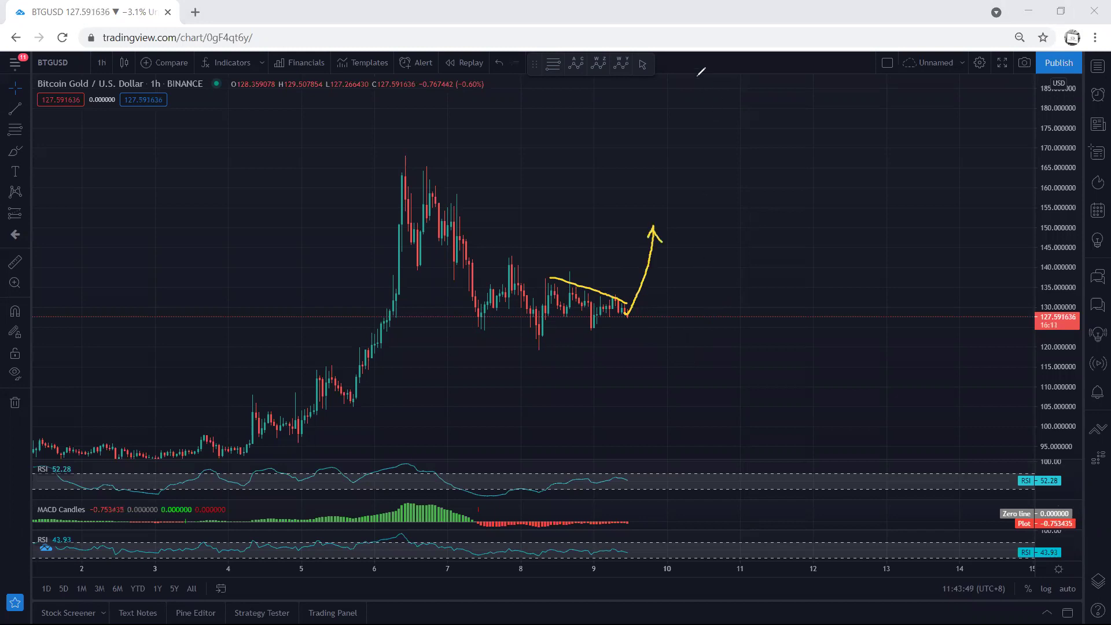
pyautogui.hotkey('ctrl', 'z')
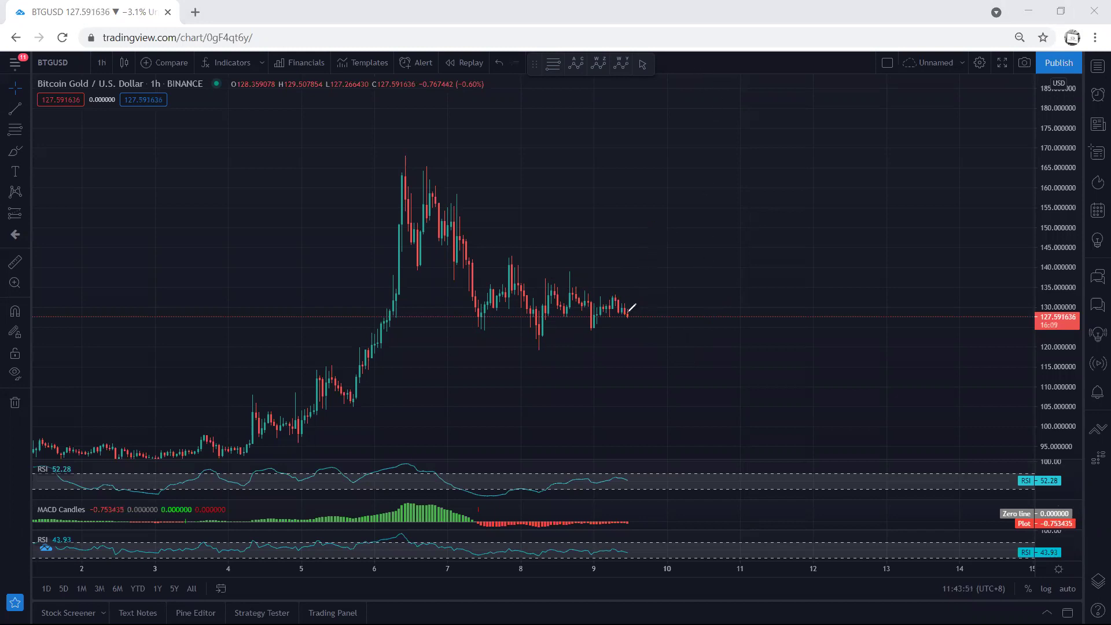
# Step: Mark the 8 May low near 120, extend a resistance line near 143 with a breakout arrow to about 153, and clear the sketch
pyautogui.moveTo(527, 346); pyautogui.dragTo(549, 346)
pyautogui.moveTo(626, 315); pyautogui.dragTo(654, 262)
pyautogui.moveTo(502, 255); pyautogui.dragTo(528, 255)
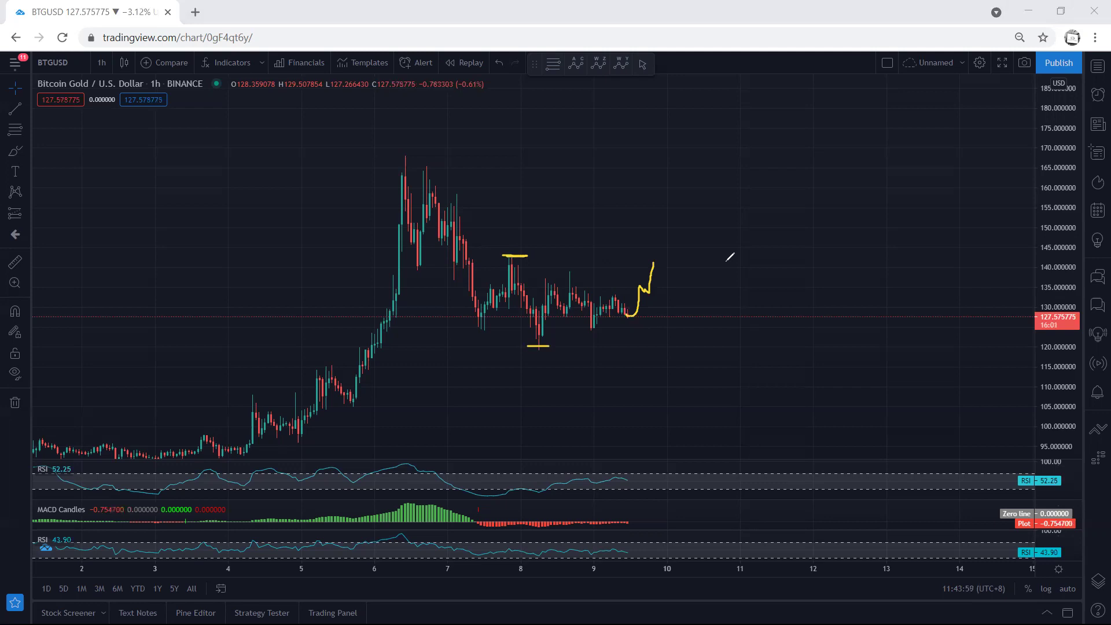
pyautogui.moveTo(528, 254)
pyautogui.mouseDown()
pyautogui.moveTo(649, 258)
pyautogui.moveTo(664, 224)
pyautogui.mouseUp()
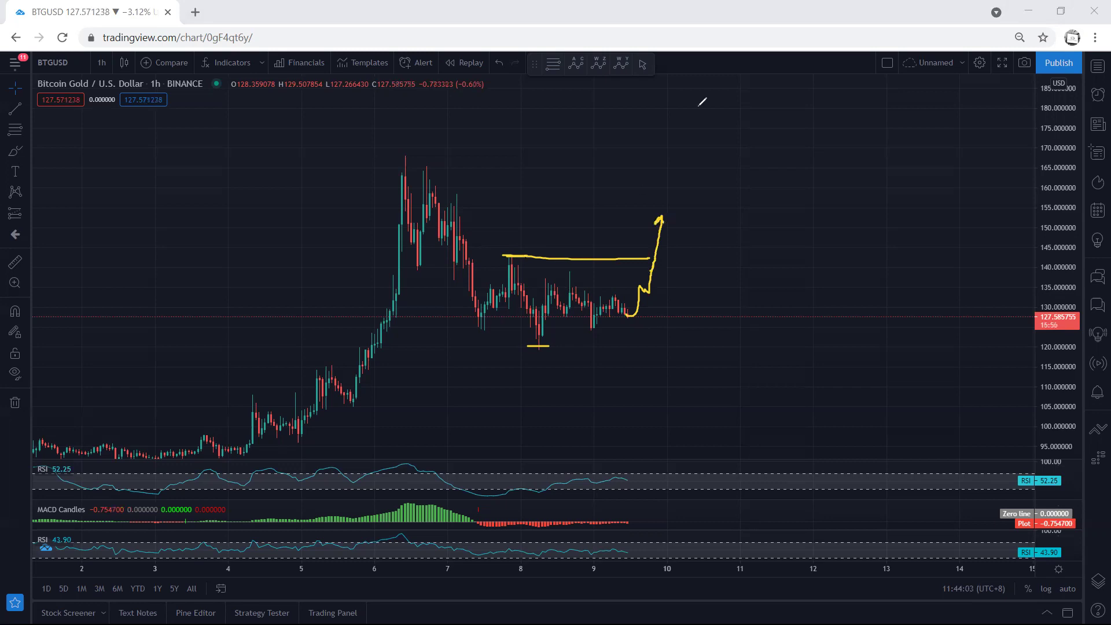
pyautogui.press('Delete')
# Step: Sketch the swing from the 7 May low, replace it with a descending trendline from about 143 and a breakout arrow to about 149, and clear it
pyautogui.moveTo(470, 333)
pyautogui.mouseDown()
pyautogui.moveTo(531, 259)
pyautogui.moveTo(615, 311)
pyautogui.moveTo(631, 253)
pyautogui.mouseUp()
pyautogui.press('e')
pyautogui.moveTo(511, 256)
pyautogui.mouseDown()
pyautogui.moveTo(654, 319)
pyautogui.moveTo(631, 282)
pyautogui.moveTo(635, 291)
pyautogui.moveTo(652, 232)
pyautogui.moveTo(643, 240)
pyautogui.mouseUp()
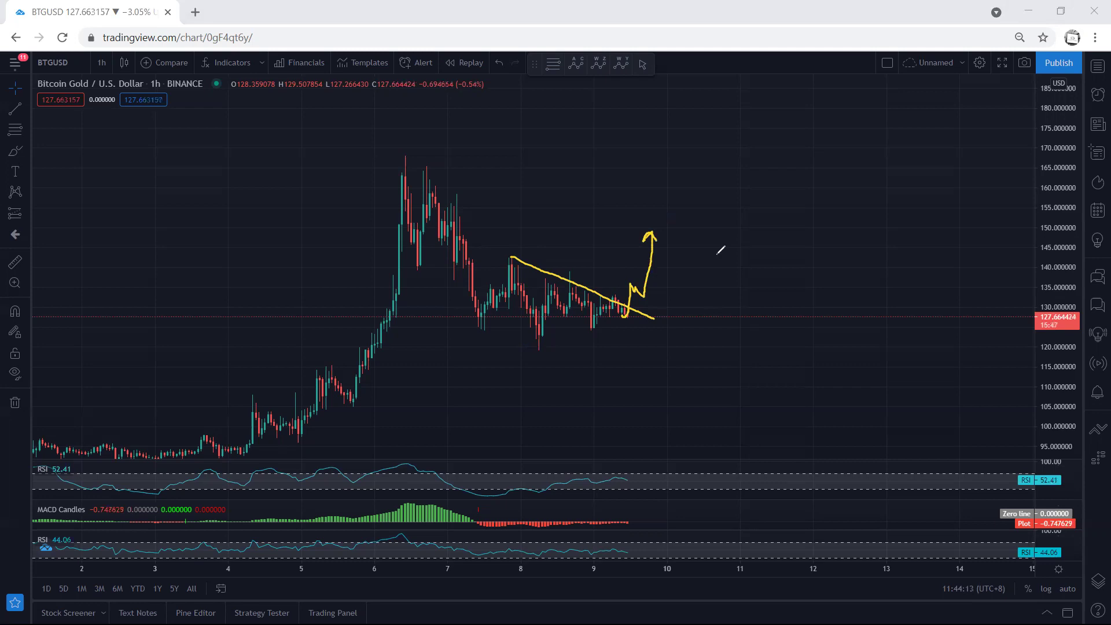
pyautogui.press('Escape')
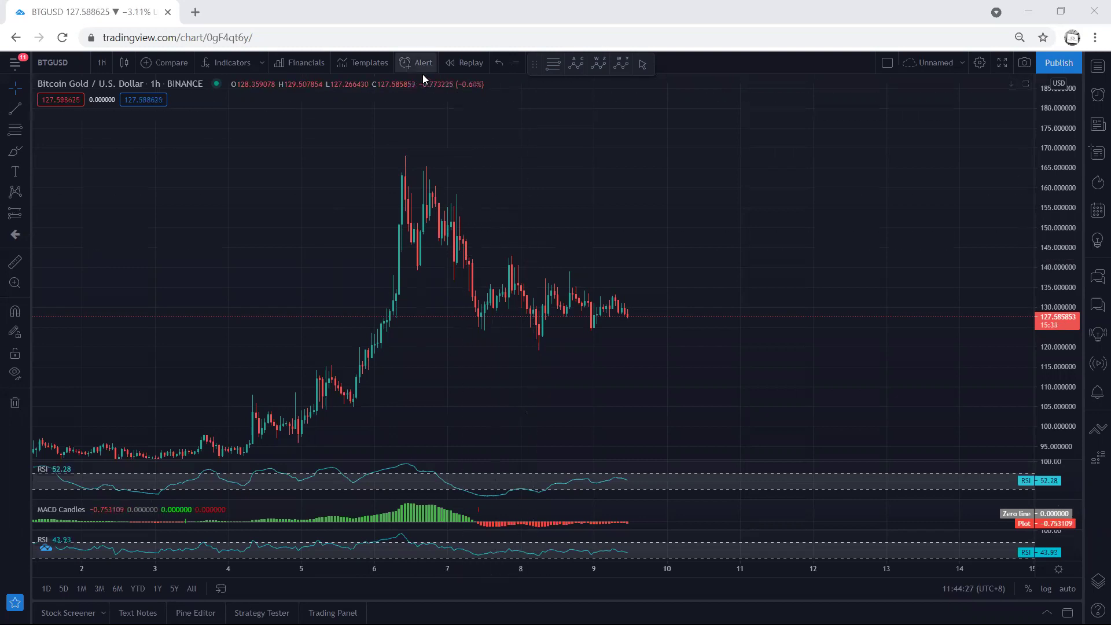
# Step: Sketch the sideways range from about 125 to 141 with its price wave and a downward arrow to about 116, and clear the sketch
pyautogui.moveTo(470, 330)
pyautogui.mouseDown()
pyautogui.moveTo(509, 258)
pyautogui.moveTo(596, 319)
pyautogui.moveTo(636, 258)
pyautogui.moveTo(500, 263)
pyautogui.moveTo(573, 334)
pyautogui.mouseUp()
pyautogui.moveTo(629, 263)
pyautogui.mouseDown()
pyautogui.moveTo(688, 339)
pyautogui.moveTo(680, 360)
pyautogui.mouseUp()
pyautogui.moveTo(624, 264); pyautogui.dragTo(648, 255)
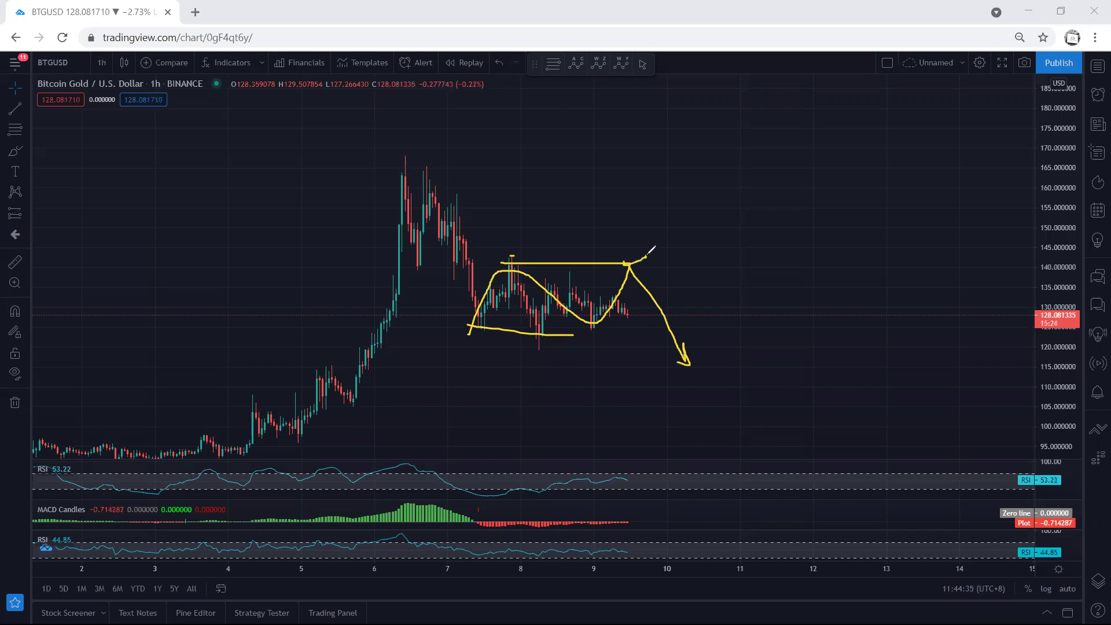
pyautogui.hotkey('ctrl', 'shift', '6')
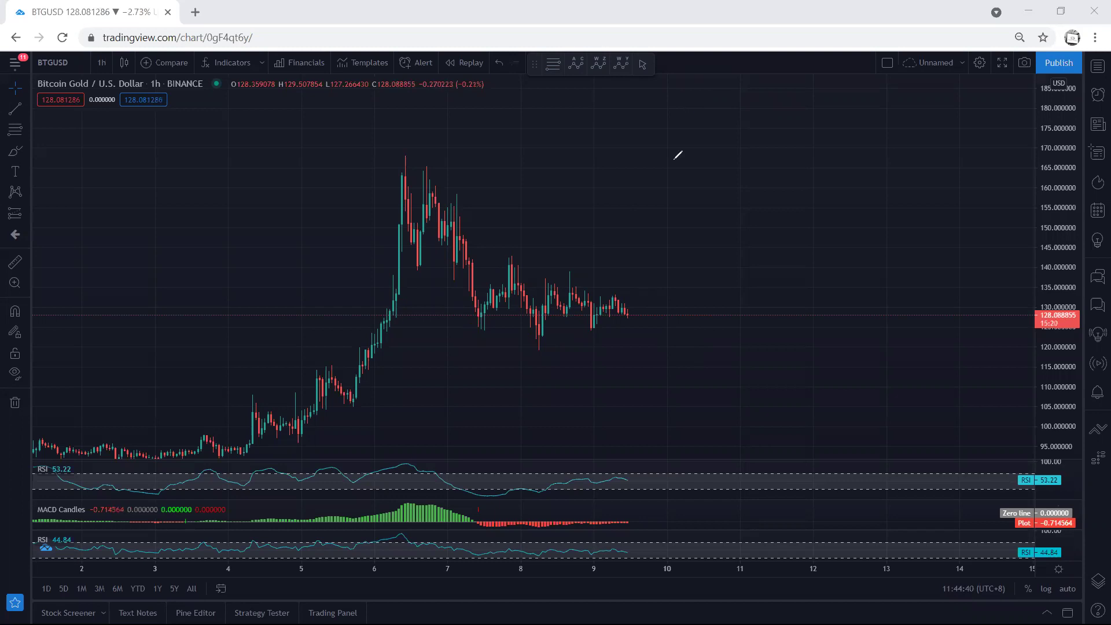
# Step: Sketch recovery paths from the 9 May low to about 142 and about 139, mark the nearby swing levels, and clear the annotations
pyautogui.moveTo(595, 319)
pyautogui.mouseDown()
pyautogui.moveTo(612, 294)
pyautogui.moveTo(678, 318)
pyautogui.moveTo(698, 258)
pyautogui.moveTo(690, 264)
pyautogui.mouseUp()
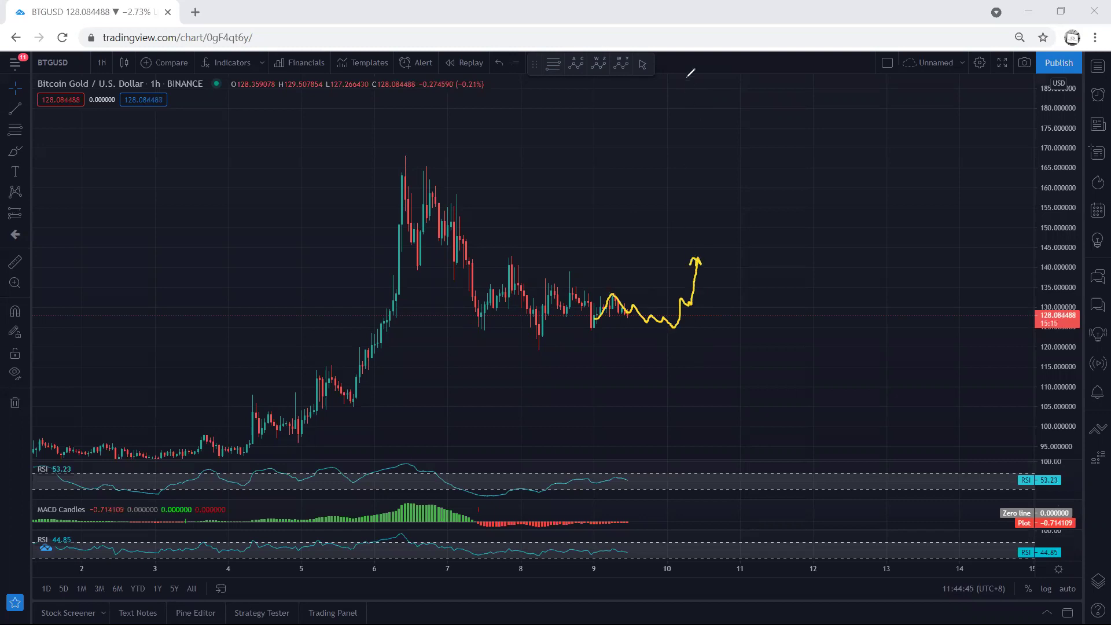
pyautogui.press('Escape')
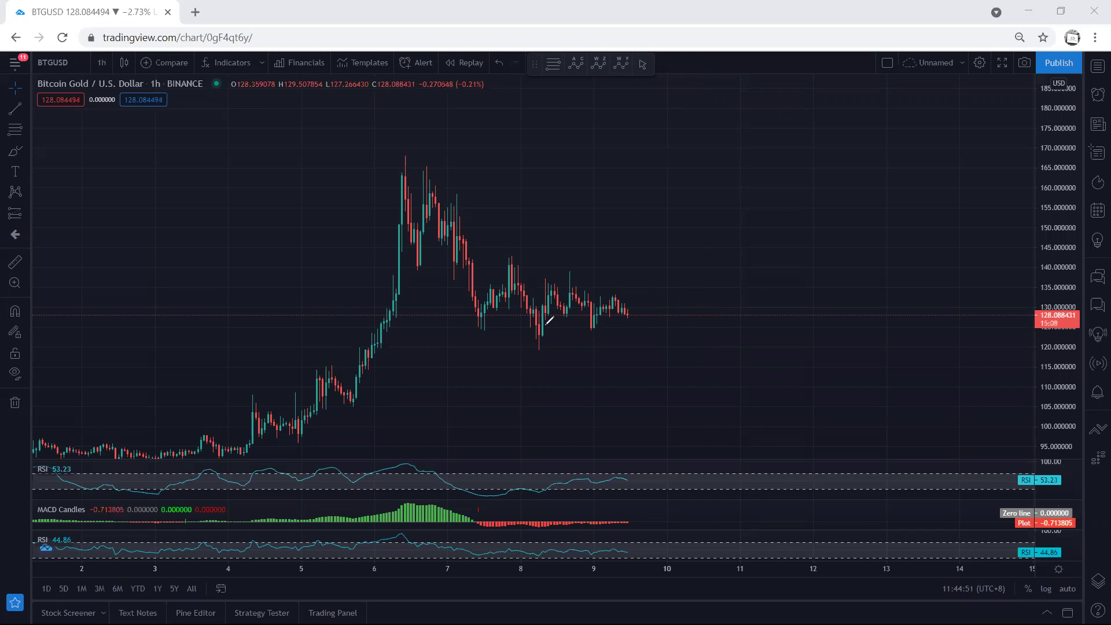
pyautogui.moveTo(590, 321)
pyautogui.mouseDown()
pyautogui.moveTo(635, 308)
pyautogui.moveTo(658, 268)
pyautogui.mouseUp()
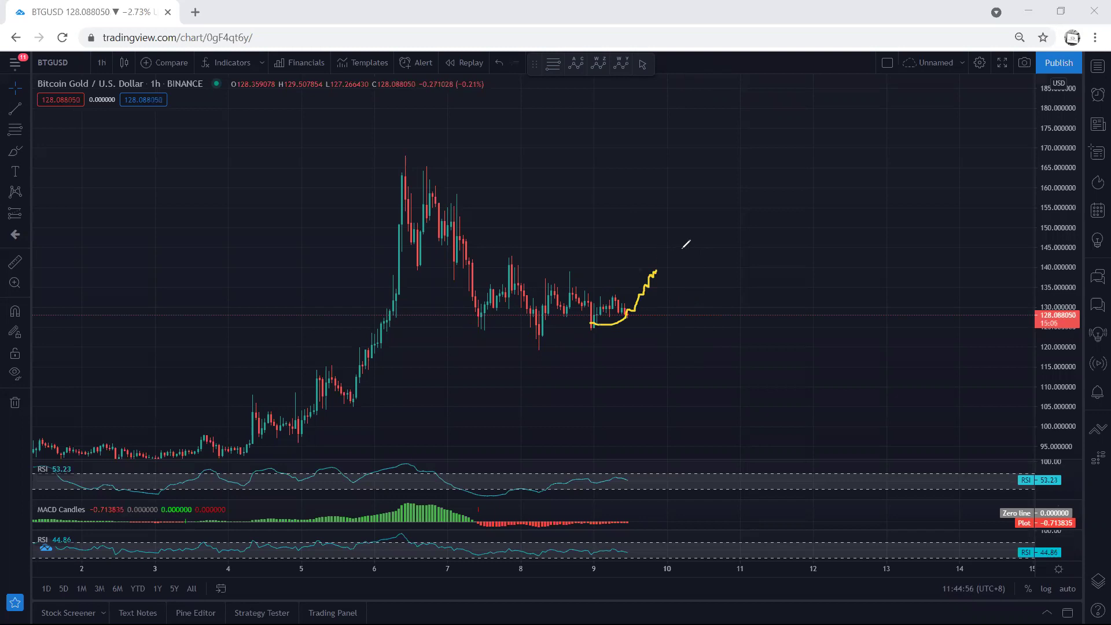
pyautogui.moveTo(503, 251)
pyautogui.mouseDown()
pyautogui.moveTo(706, 278)
pyautogui.moveTo(484, 350)
pyautogui.moveTo(470, 248)
pyautogui.moveTo(515, 243)
pyautogui.mouseUp()
pyautogui.click(791, 141)
pyautogui.moveTo(617, 299)
pyautogui.mouseDown()
pyautogui.moveTo(644, 332)
pyautogui.moveTo(599, 331)
pyautogui.mouseUp()
pyautogui.moveTo(545, 276); pyautogui.dragTo(591, 278)
pyautogui.press('Escape')
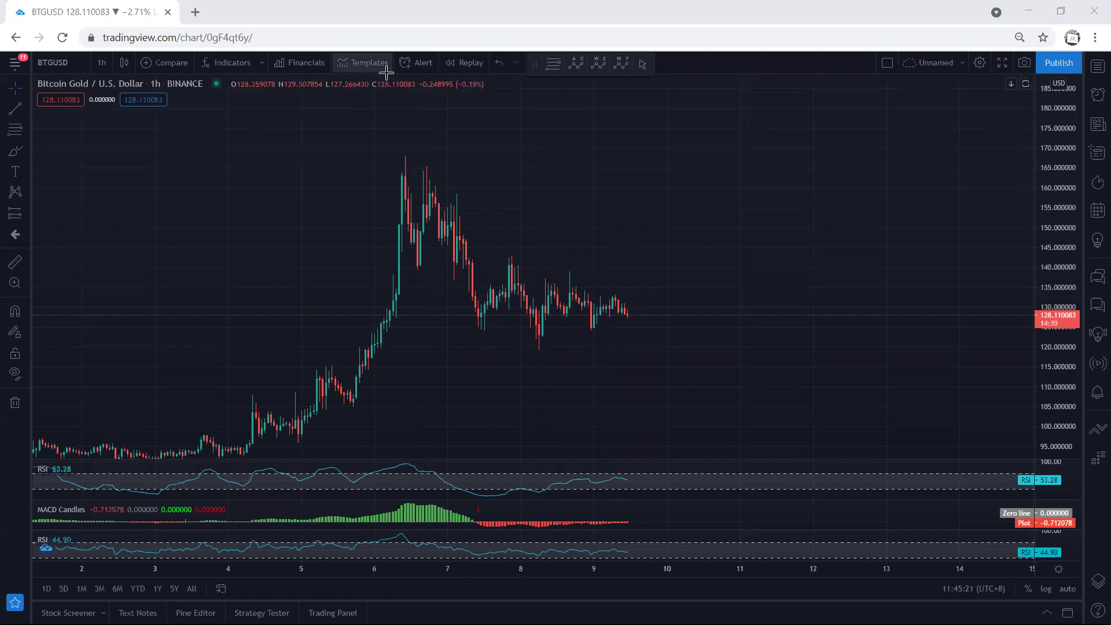
# Step: Sketch a resistance line near 139 and a falling path to about 125 over the latest candles, and clear both
pyautogui.moveTo(542, 271)
pyautogui.mouseDown()
pyautogui.moveTo(575, 272)
pyautogui.moveTo(653, 329)
pyautogui.mouseUp()
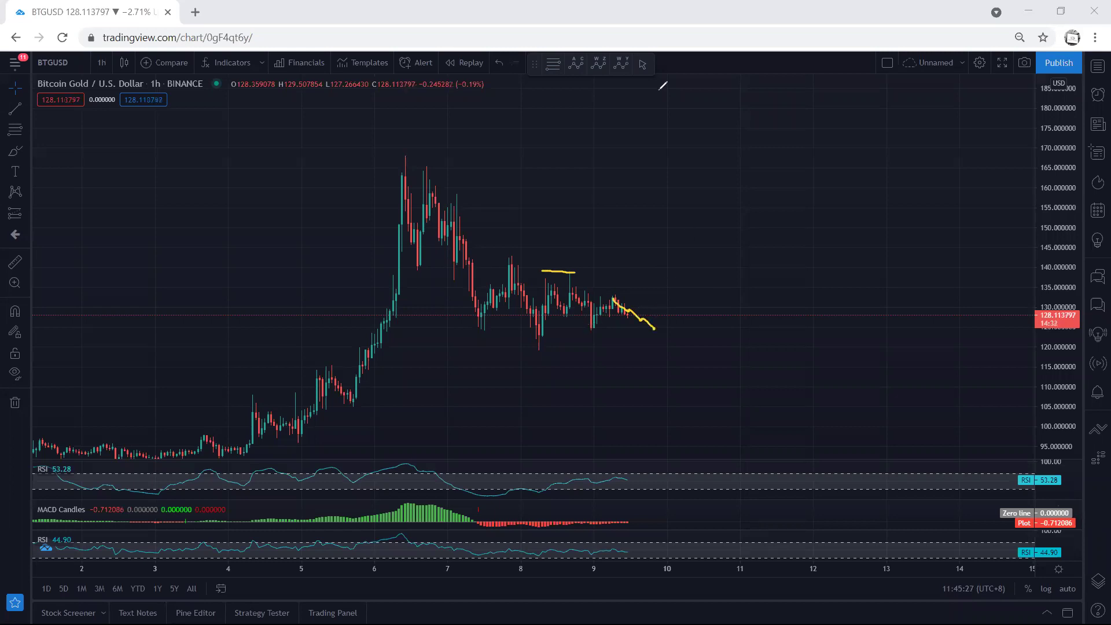
pyautogui.click(373, 75)
pyautogui.click(300, 64)
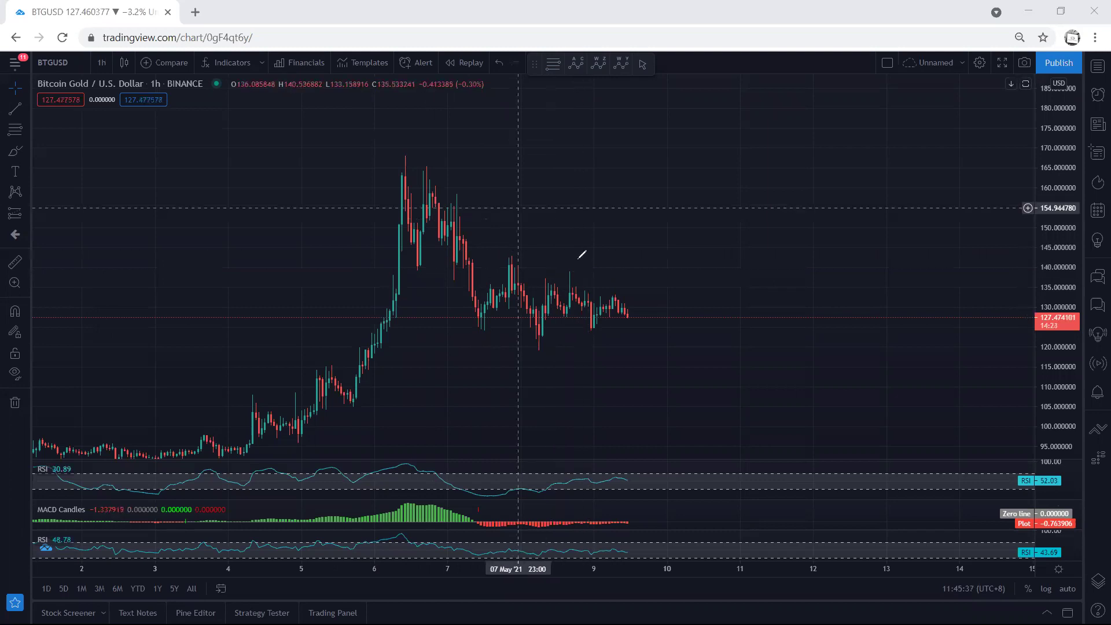
# Step: Sketch a rise from the current price to about 147, undo it, mark the swings and support line since 7 May, and clear the marks
pyautogui.moveTo(626, 311); pyautogui.dragTo(640, 238)
pyautogui.hotkey('ctrl', 'z')
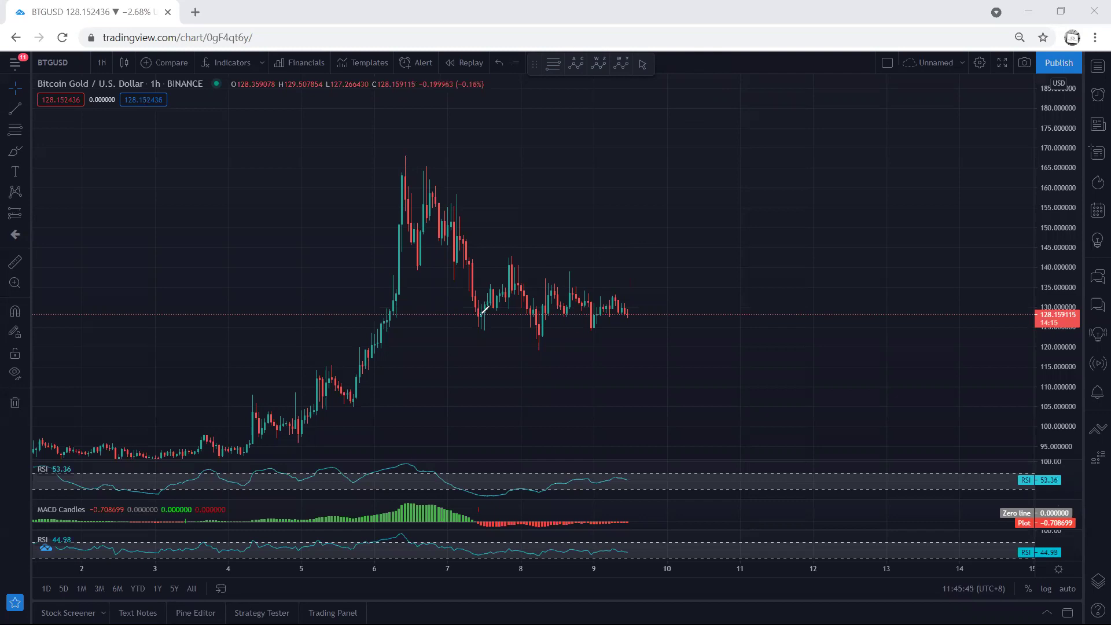
pyautogui.moveTo(500, 282)
pyautogui.mouseDown()
pyautogui.moveTo(570, 278)
pyautogui.moveTo(627, 304)
pyautogui.moveTo(647, 248)
pyautogui.moveTo(525, 264)
pyautogui.mouseUp()
pyautogui.moveTo(466, 317); pyautogui.dragTo(574, 322)
pyautogui.click(287, 73)
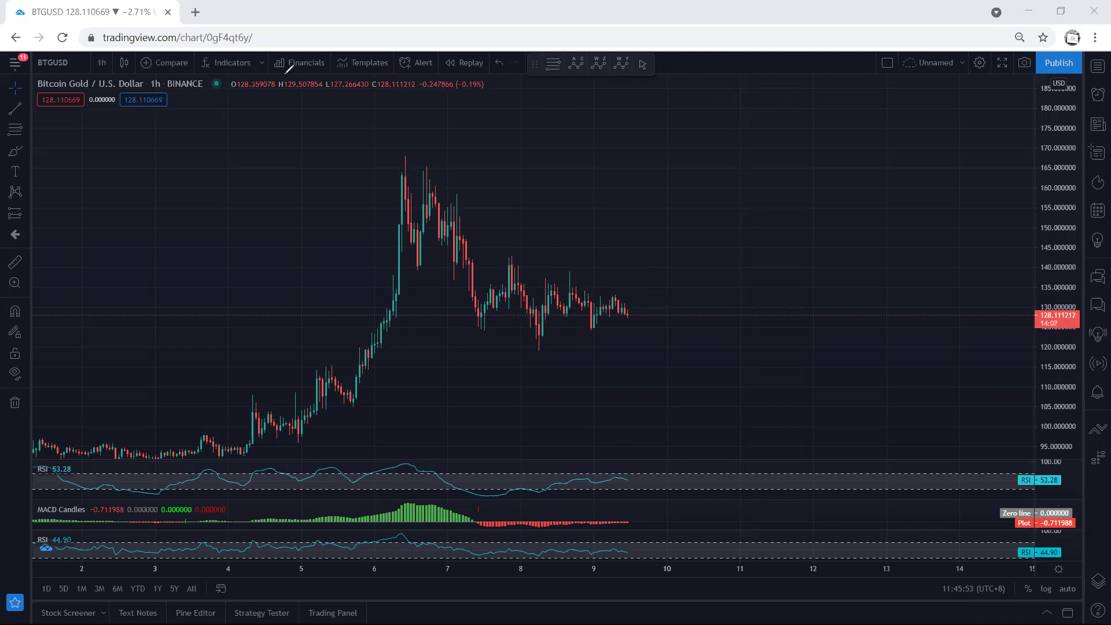